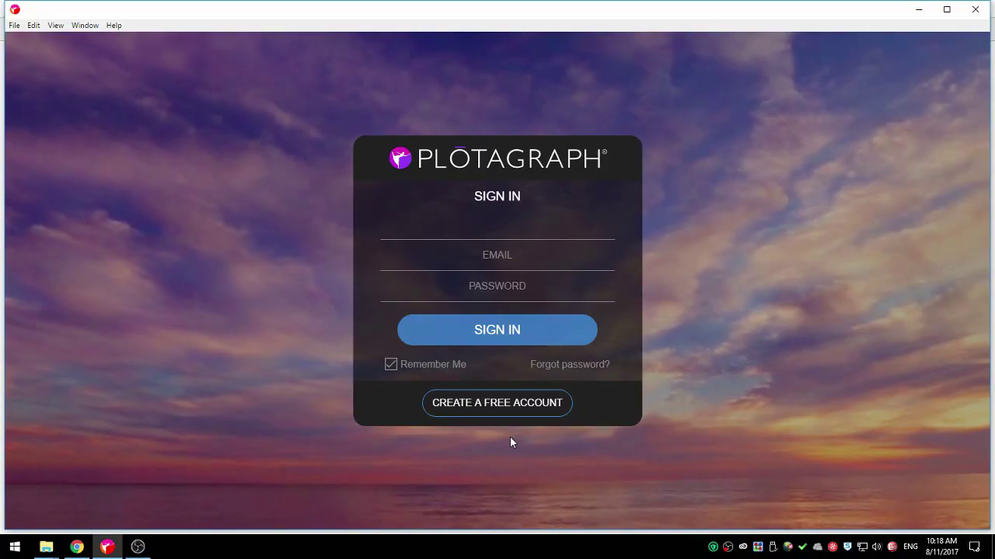
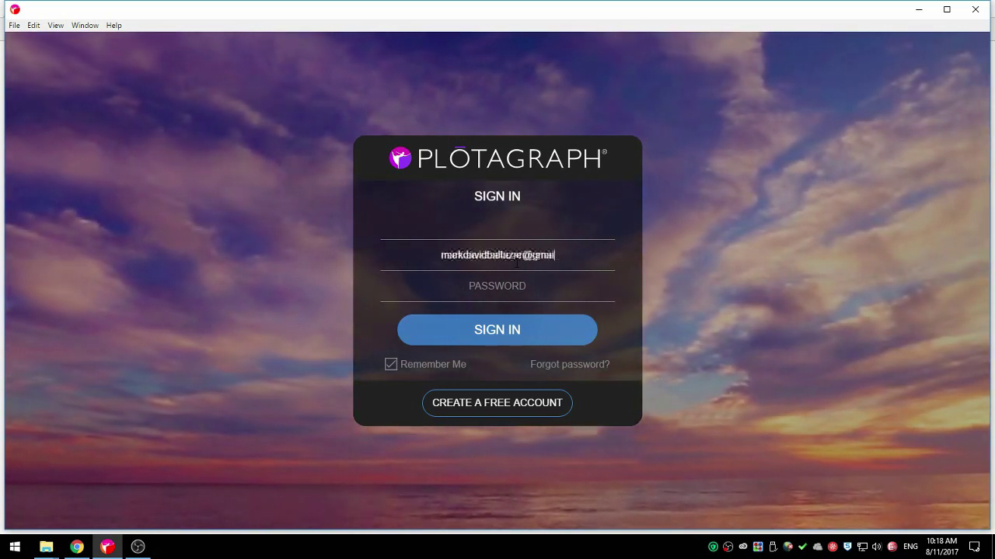
- Sign in with the account e-mail and password to reach the projects home screen
key("Tab")
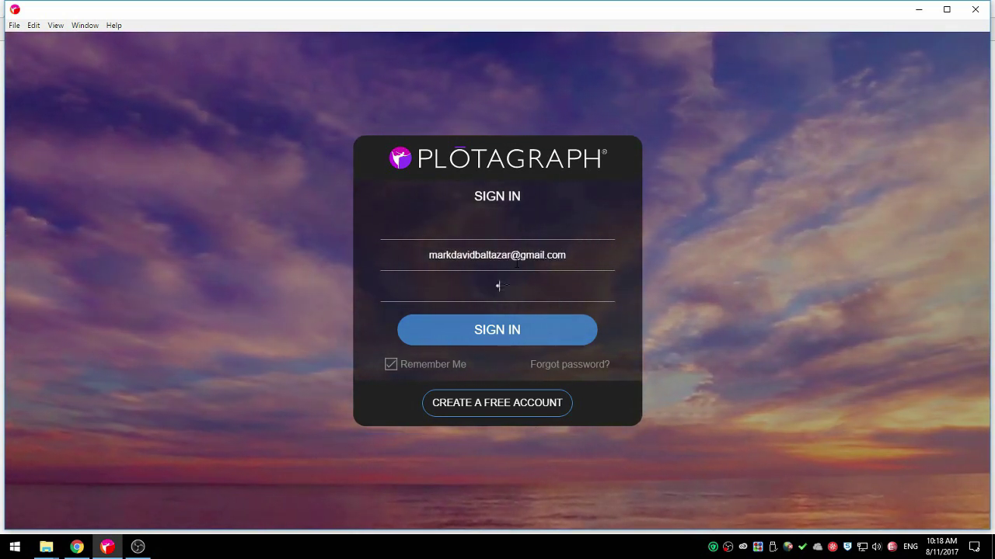
type("••••••")
key("Return")
scroll(644, 266, "down", 2)
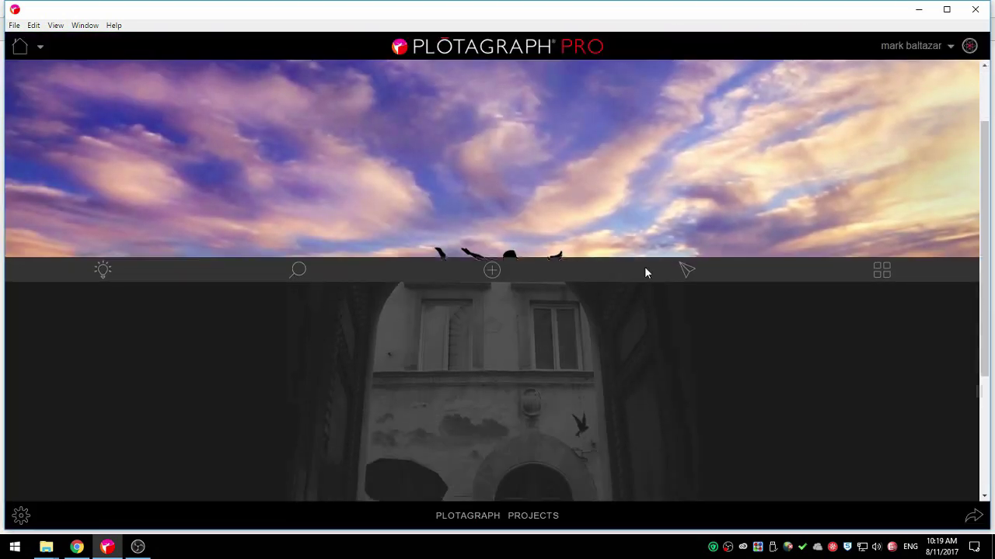
- Start a new Plotagraph project using IMG_2155 from the LEXAR (E:) drive
scroll(644, 267, "down", 2)
scroll(644, 266, "up", 4)
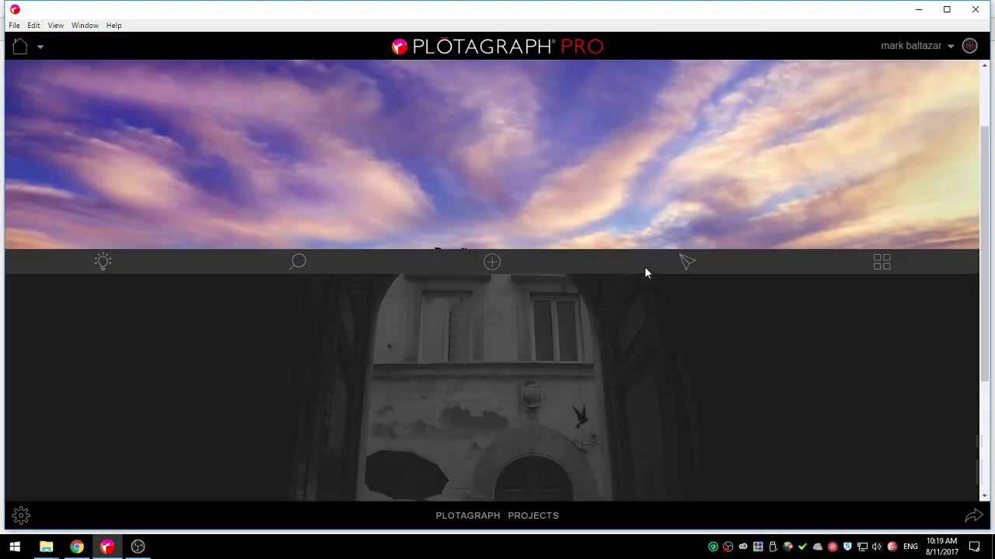
left_click(497, 326)
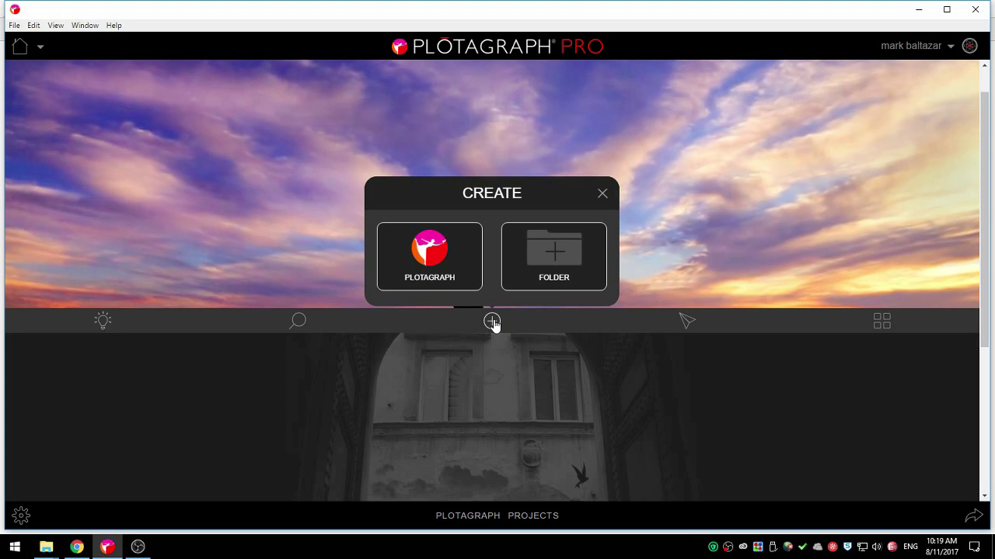
left_click(450, 254)
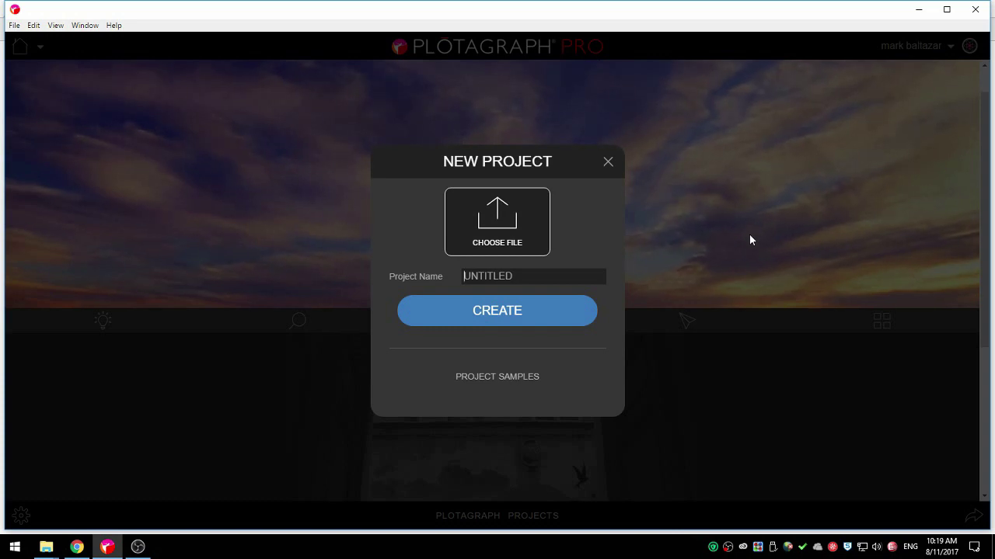
left_click(522, 224)
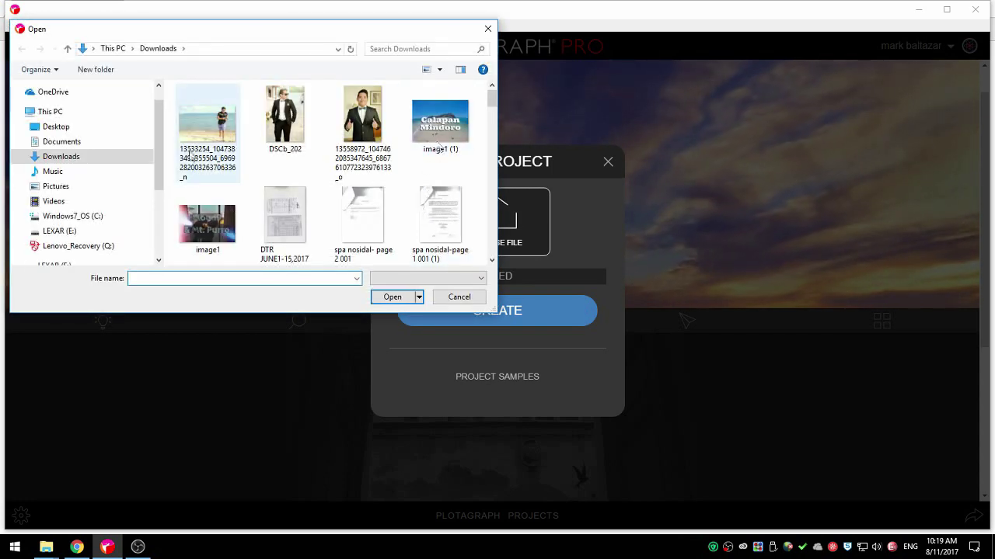
scroll(156, 136, "down", 1)
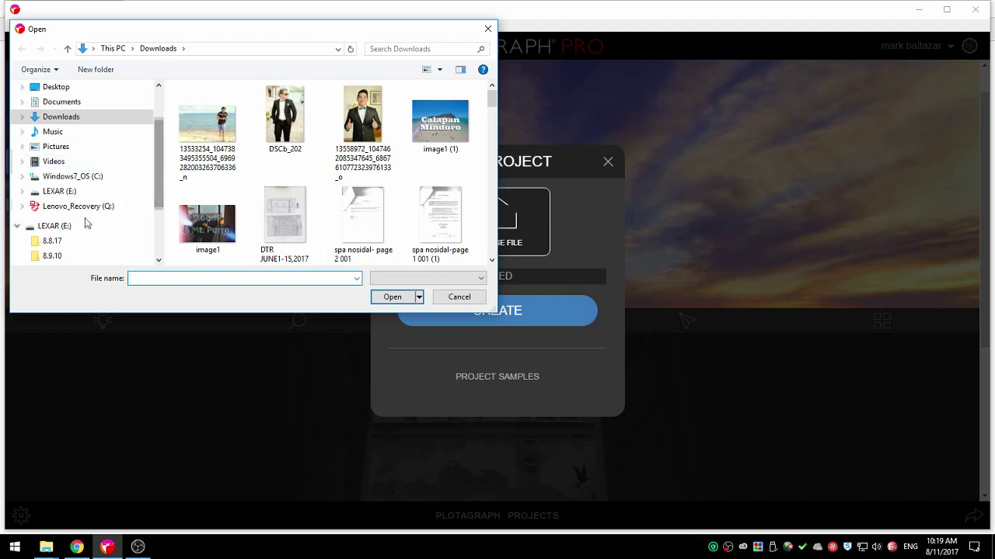
left_click(55, 226)
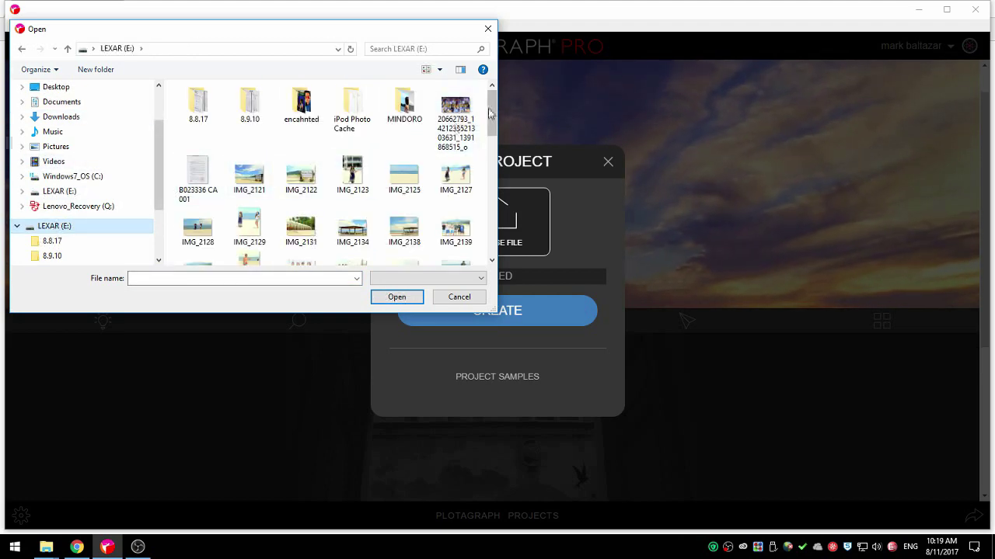
mouse_move(498, 113)
left_mouse_down()
mouse_move(754, 120)
mouse_move(747, 145)
mouse_move(743, 109)
mouse_move(742, 166)
left_mouse_up()
scroll(748, 129, "down", 1)
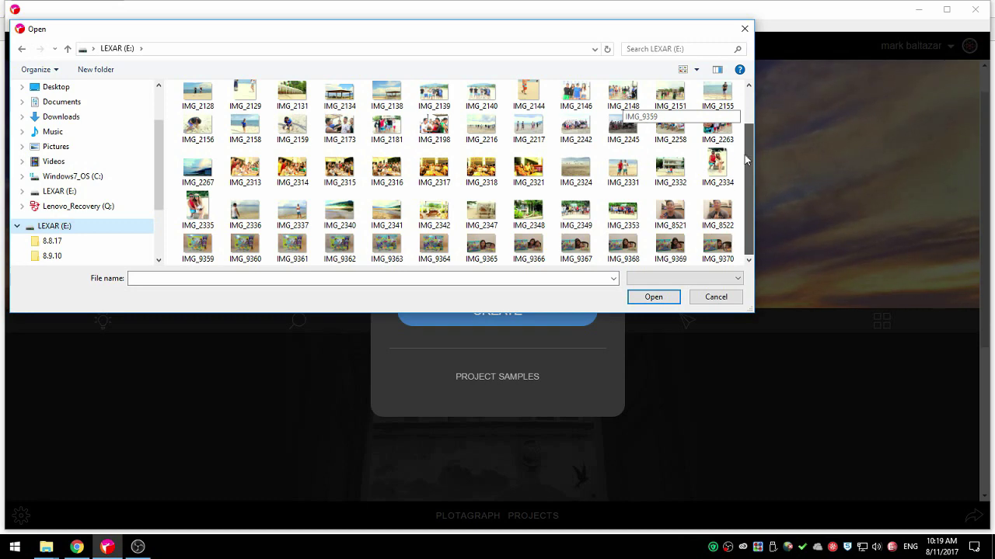
left_click_drag(744, 163, 744, 116)
double_click(714, 160)
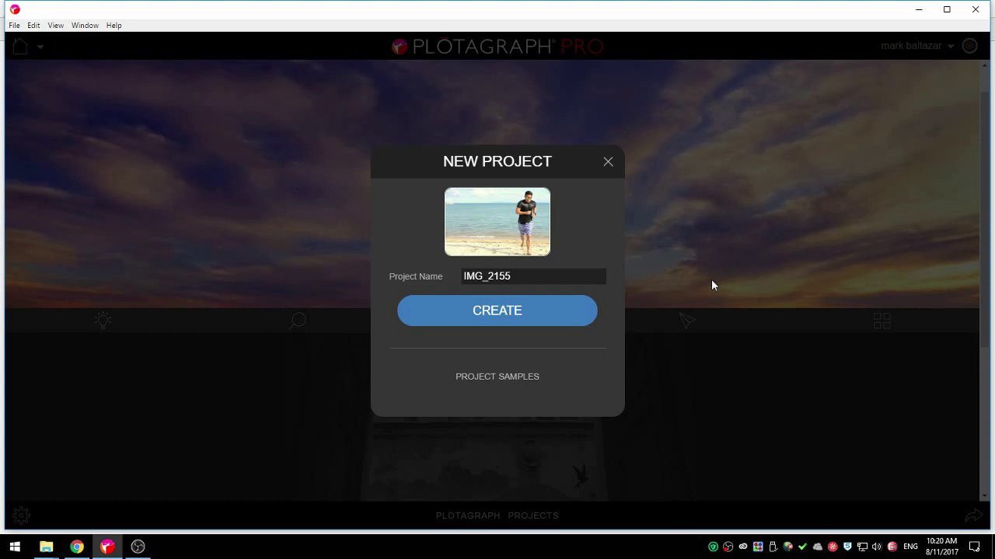
- Name the project 'Tutorial' and create it
key("BackSpace")
key("BackSpace")
key("BackSpace")
type("Tutoria")
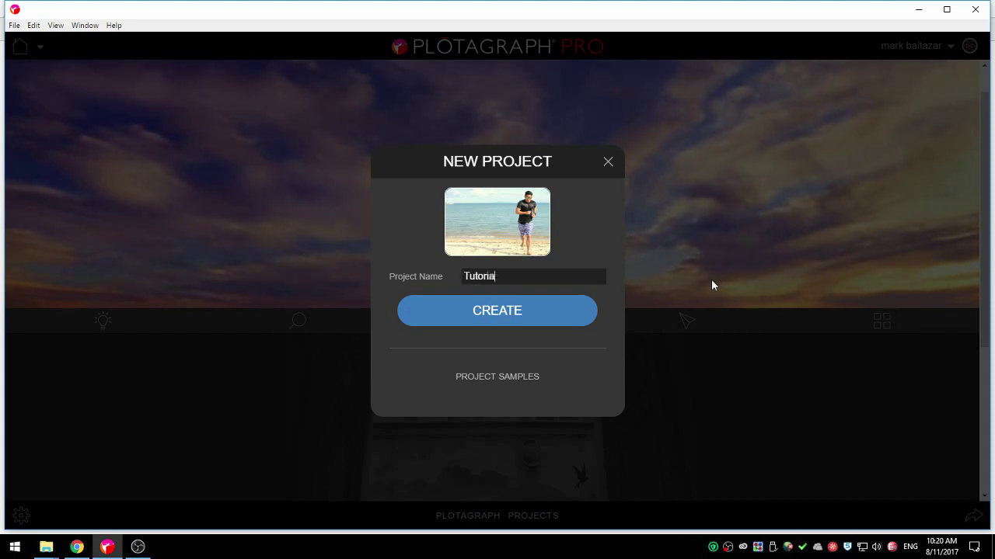
type("l")
left_click(534, 315)
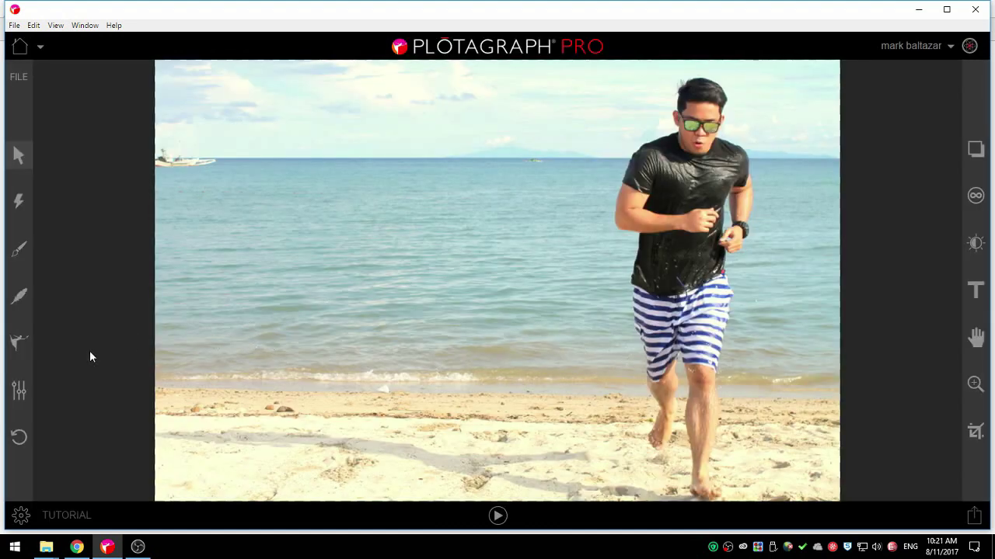
- Switch to Stabilizer Points and pin three points beside the boat on the horizon
left_click(16, 341)
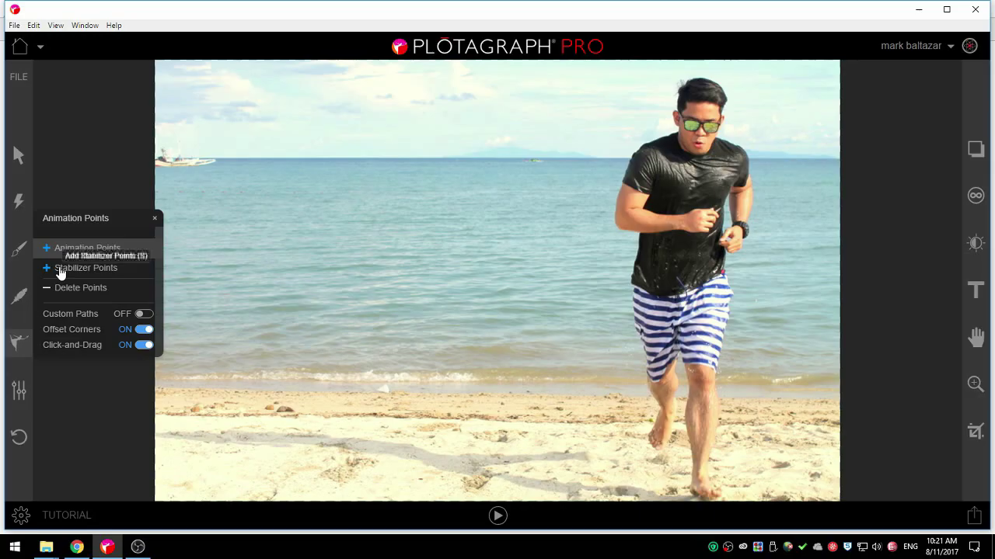
left_click(60, 270)
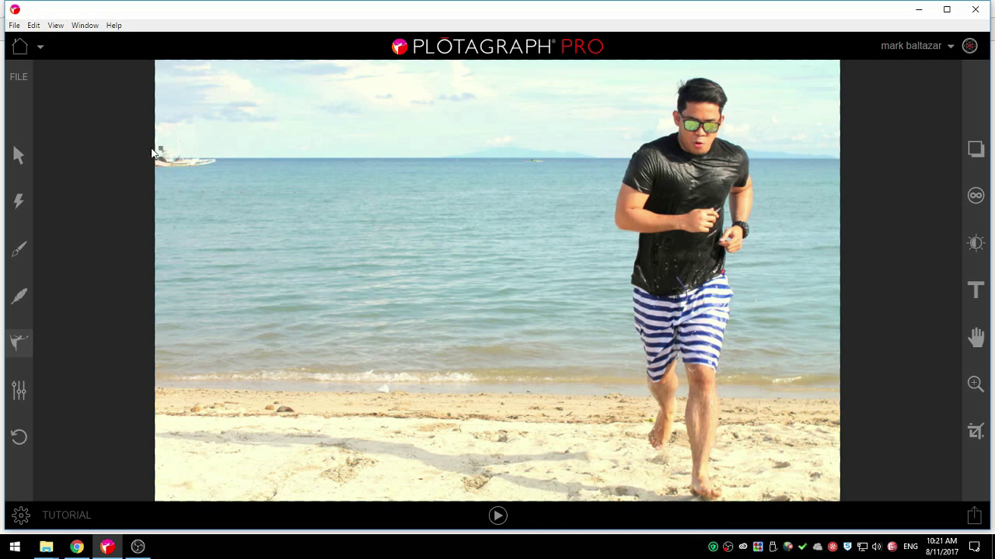
left_click(147, 144)
left_click(164, 145)
left_click(159, 147)
- Trace stabilizer chains along the full horizon and the shoreline to the right edge
left_click_drag(158, 148, 314, 167)
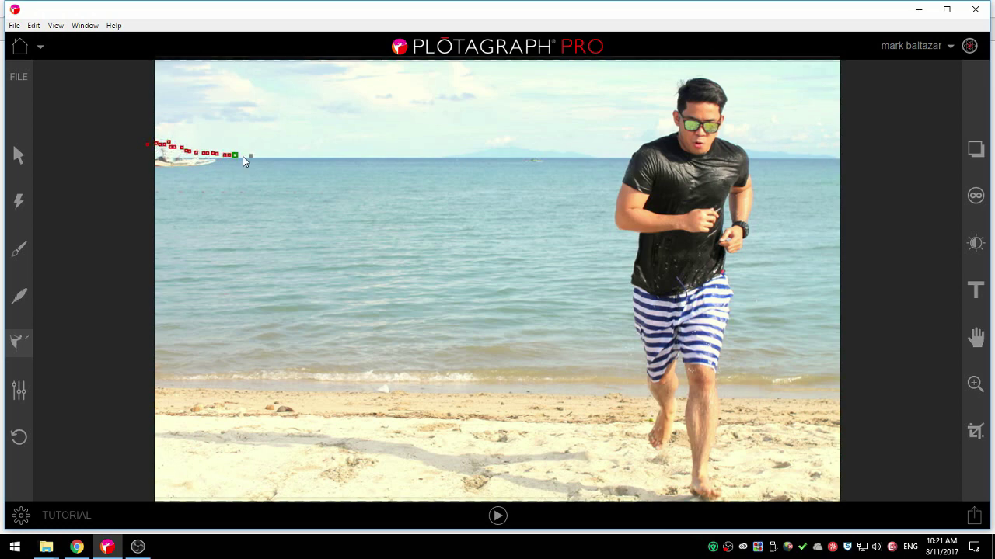
mouse_move(166, 171)
left_mouse_down()
mouse_move(614, 165)
mouse_move(673, 130)
mouse_move(676, 101)
mouse_move(731, 97)
mouse_move(732, 128)
mouse_move(762, 156)
mouse_move(830, 166)
mouse_move(798, 166)
left_mouse_up()
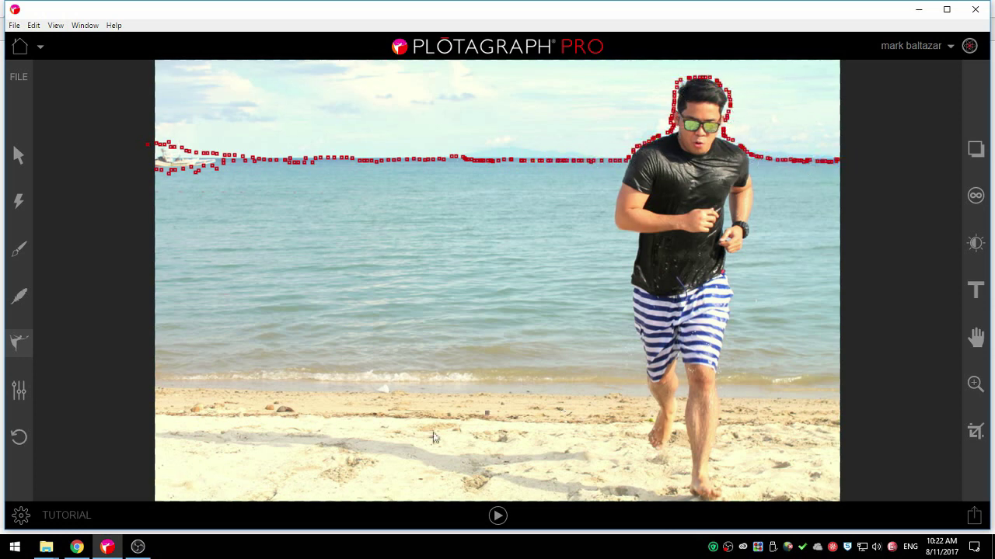
mouse_move(158, 397)
left_mouse_down()
mouse_move(607, 400)
mouse_move(523, 401)
left_mouse_up()
left_click_drag(739, 405, 837, 400)
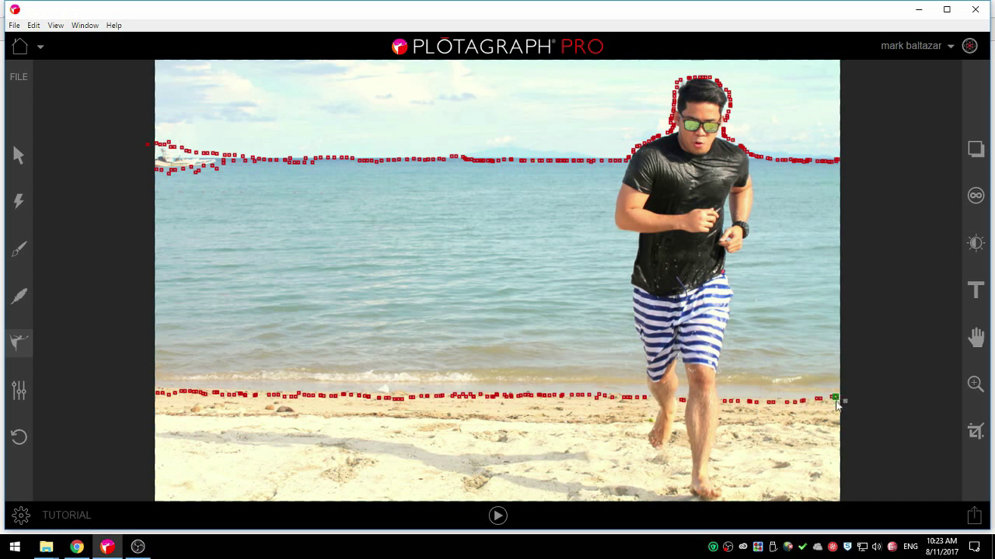
- Outline the running man's sides, right arm and leg gap with stabilizer points
left_click_drag(649, 432, 611, 210)
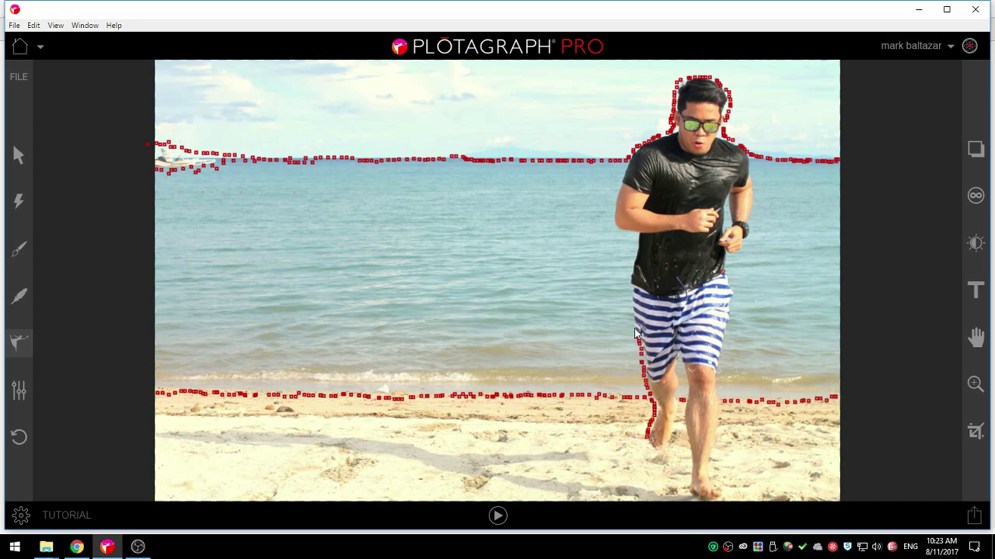
left_click_drag(723, 491, 727, 262)
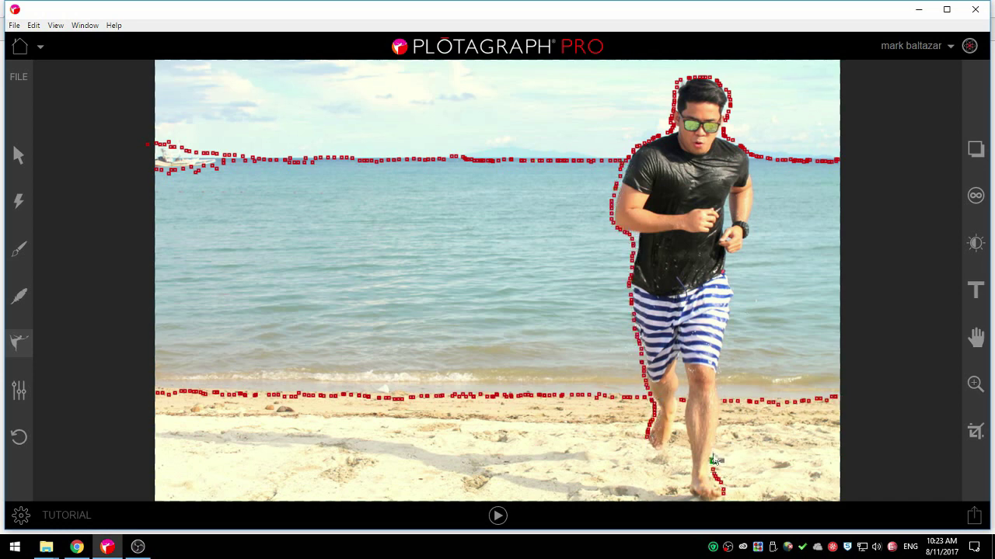
left_click_drag(757, 197, 743, 256)
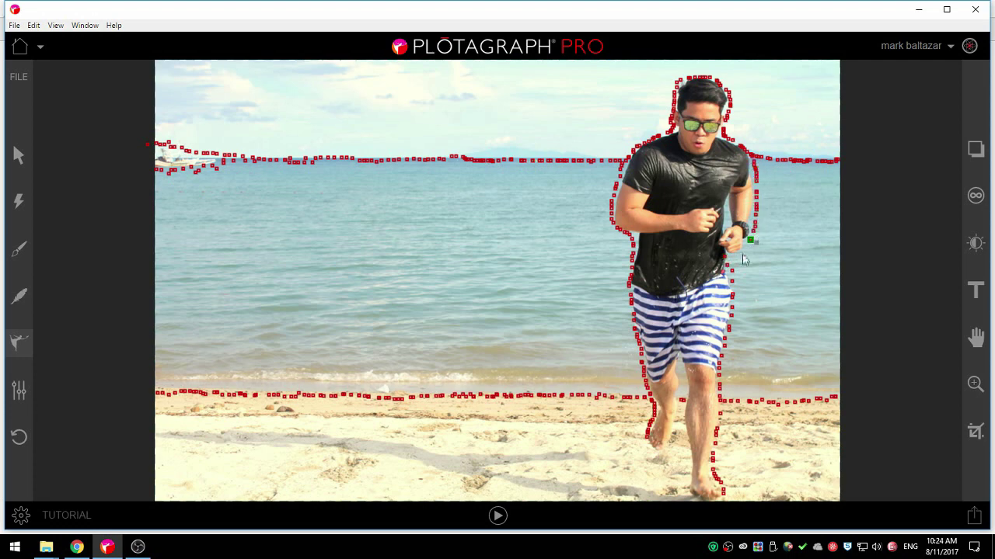
mouse_move(691, 475)
left_mouse_down()
mouse_move(687, 403)
mouse_move(652, 444)
left_mouse_up()
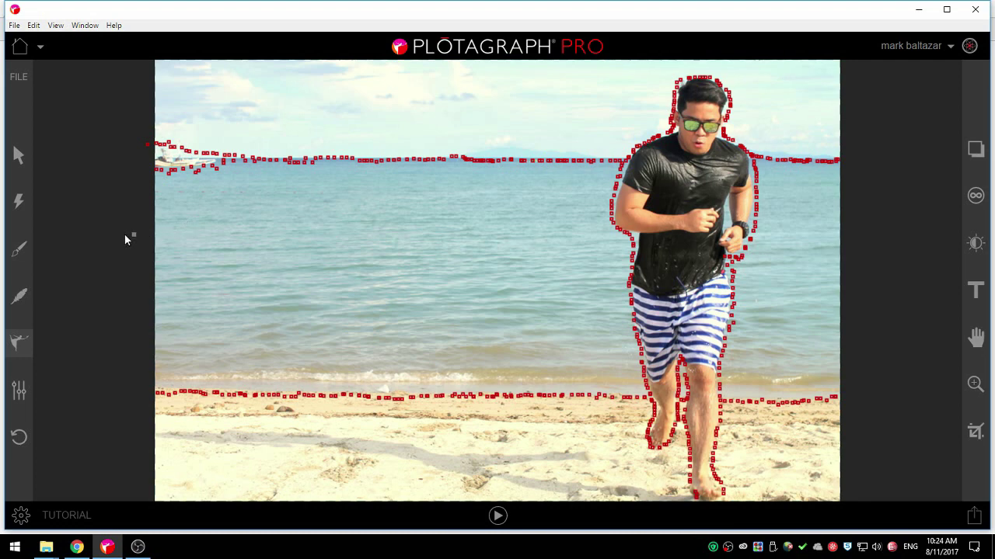
left_click(18, 347)
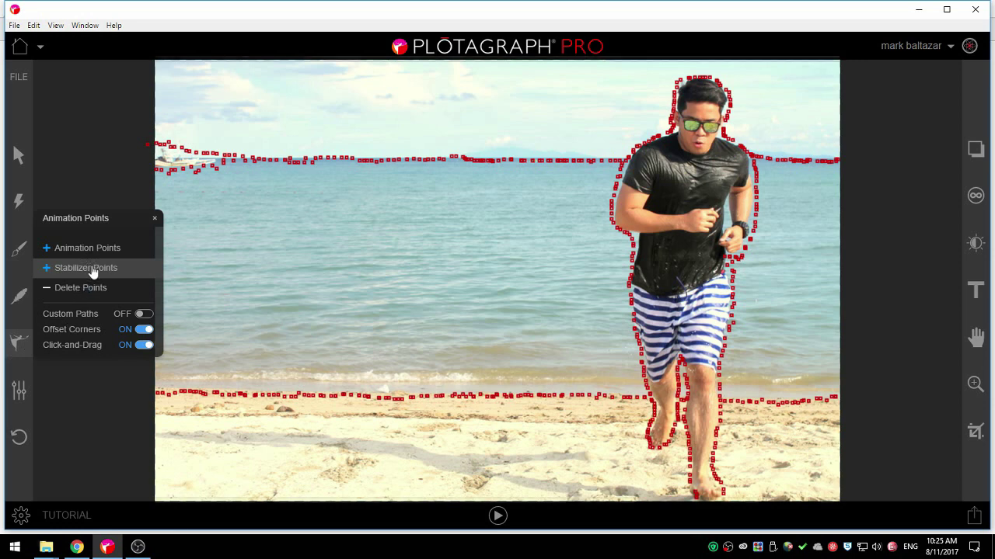
left_click(95, 249)
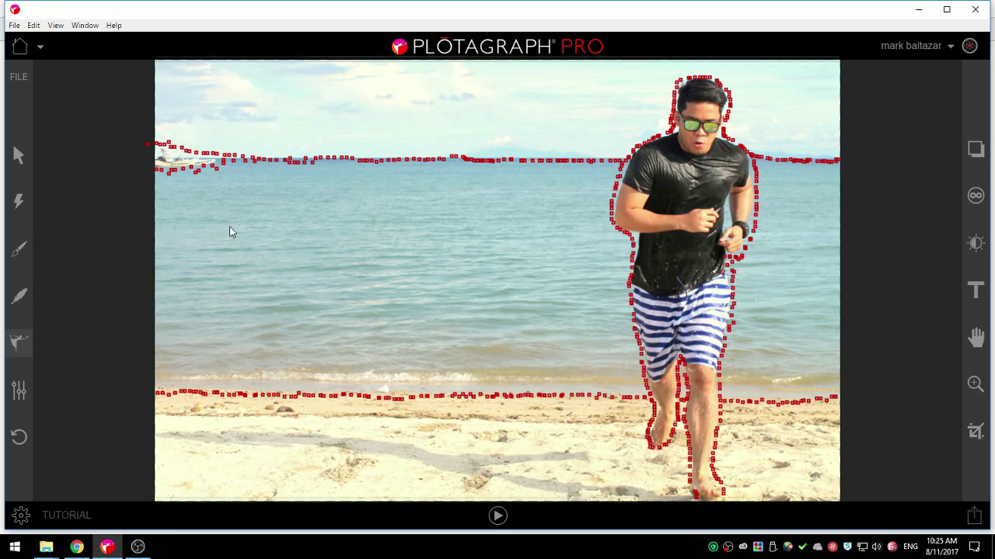
- Draw short rightward motion arrows across the upper-left sky
mouse_move(187, 104)
left_mouse_down()
mouse_move(227, 86)
mouse_move(241, 117)
left_mouse_up()
left_click_drag(235, 94, 251, 94)
left_click_drag(240, 81, 255, 80)
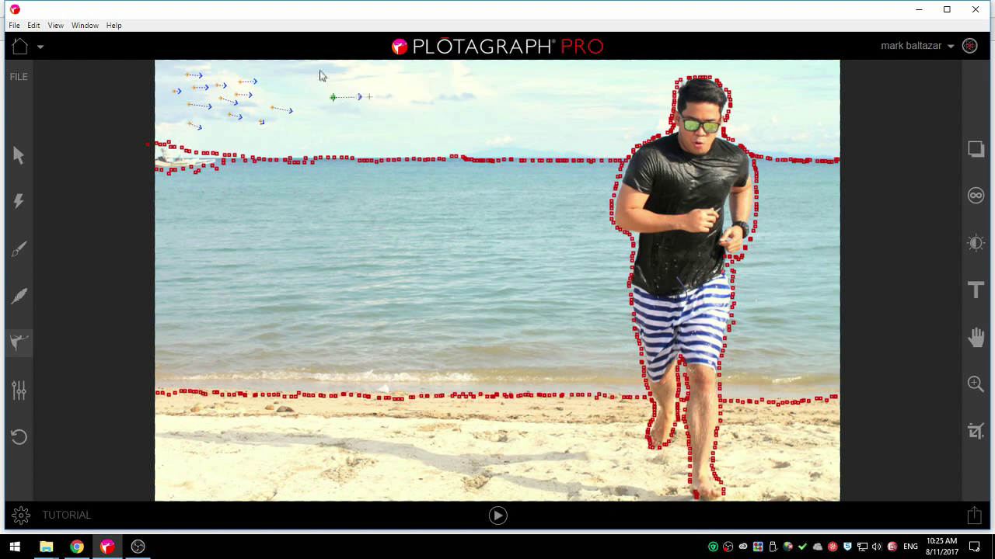
left_click_drag(319, 69, 348, 69)
mouse_move(334, 109)
left_mouse_down()
mouse_move(406, 94)
mouse_move(380, 76)
left_mouse_up()
- Fill the centre and right sky with more rightward motion arrows
mouse_move(438, 102)
left_mouse_down()
mouse_move(546, 90)
mouse_move(542, 115)
left_mouse_up()
left_click_drag(507, 132, 532, 131)
left_click_drag(576, 92, 605, 93)
left_click_drag(619, 80, 639, 81)
left_click_drag(755, 103, 784, 103)
left_click_drag(759, 126, 828, 131)
left_click_drag(766, 71, 787, 71)
left_click_drag(453, 72, 479, 72)
left_click_drag(225, 65, 247, 66)
- Add short downward arrows in the water along the left shoreline
left_click(30, 344)
left_click_drag(206, 359, 208, 364)
left_click_drag(230, 349, 237, 366)
left_click_drag(282, 349, 285, 356)
left_click_drag(328, 351, 362, 363)
left_click_drag(387, 356, 387, 365)
- Add downward arrows along the right shoreline, upper-right water and mid-sea
left_click_drag(769, 373, 771, 380)
left_click_drag(800, 373, 801, 378)
left_click_drag(825, 372, 826, 378)
mouse_move(831, 266)
left_mouse_down()
mouse_move(839, 282)
mouse_move(801, 301)
left_mouse_up()
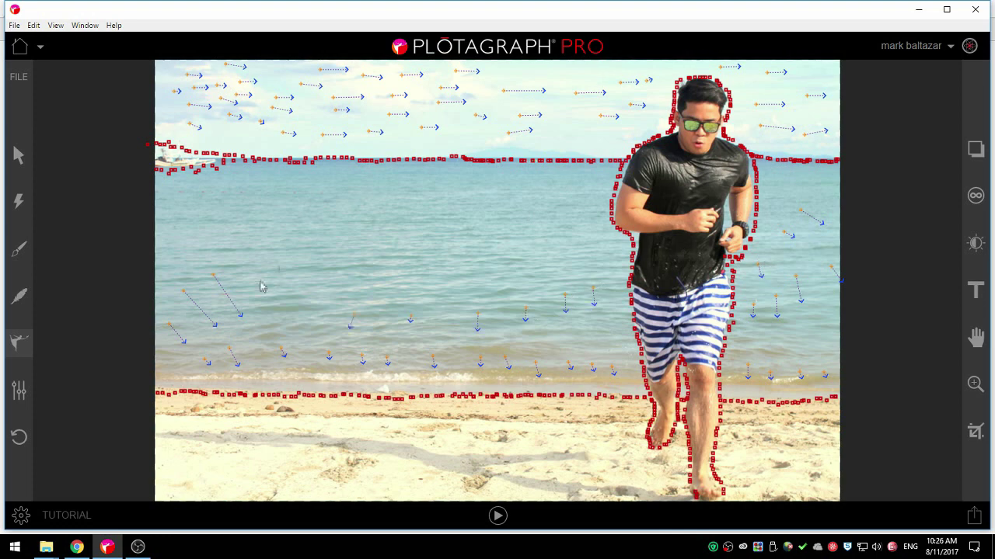
left_click_drag(472, 237, 476, 249)
left_click_drag(457, 258, 464, 277)
left_click_drag(389, 243, 393, 263)
- Extend the horizon coverage from the centre over the distant hill to the right
left_click(19, 342)
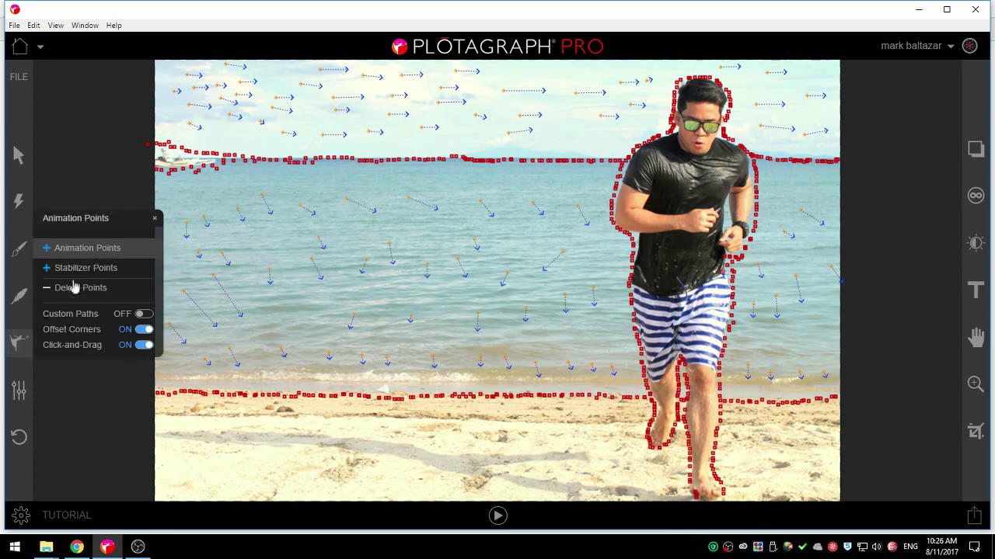
left_click(74, 252)
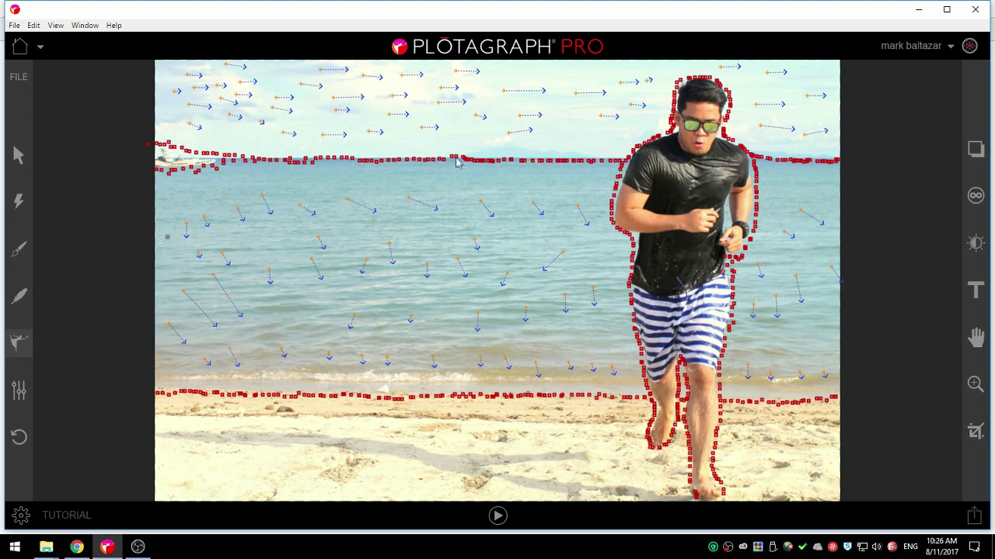
left_click_drag(464, 158, 473, 156)
left_click_drag(529, 148, 587, 153)
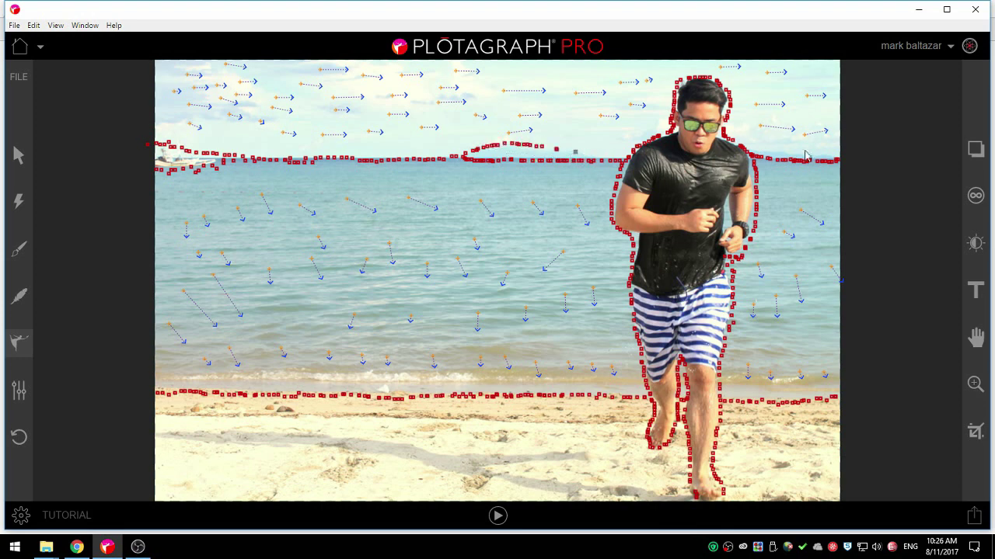
mouse_move(766, 153)
left_mouse_down()
mouse_move(805, 154)
mouse_move(758, 154)
left_mouse_up()
- Switch to Animation Points and add short downward arrows across the middle and lower sea
left_click(19, 342)
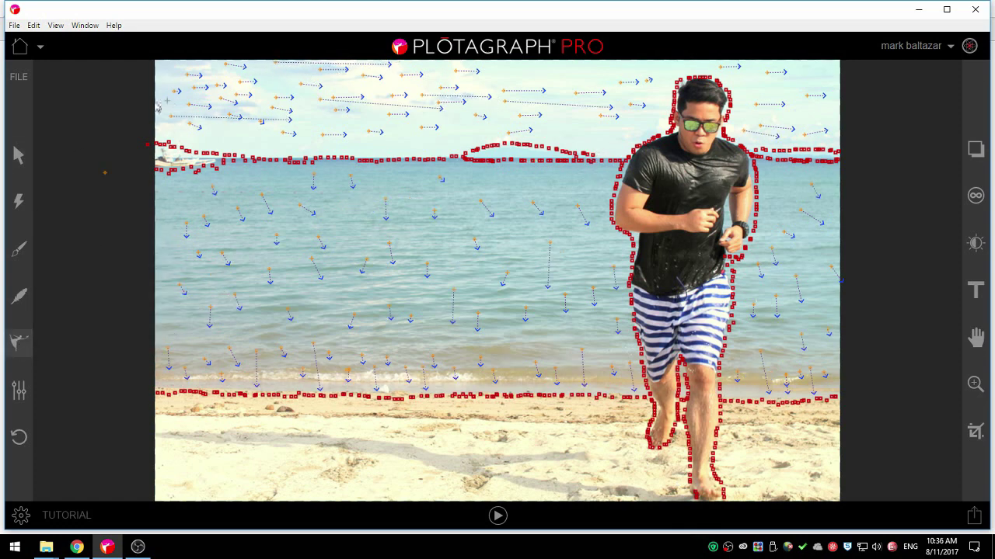
left_click(19, 338)
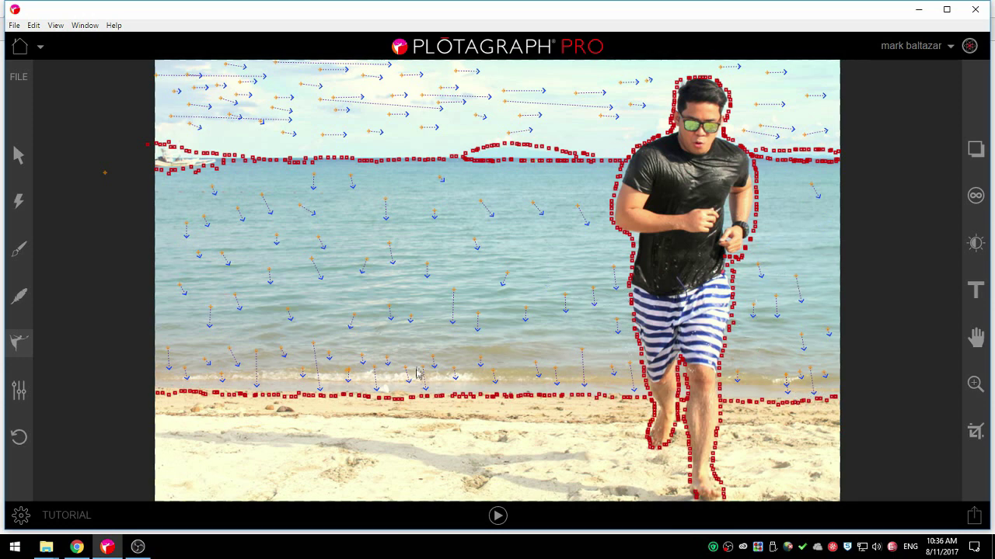
left_click(11, 347)
left_click_drag(517, 172, 516, 181)
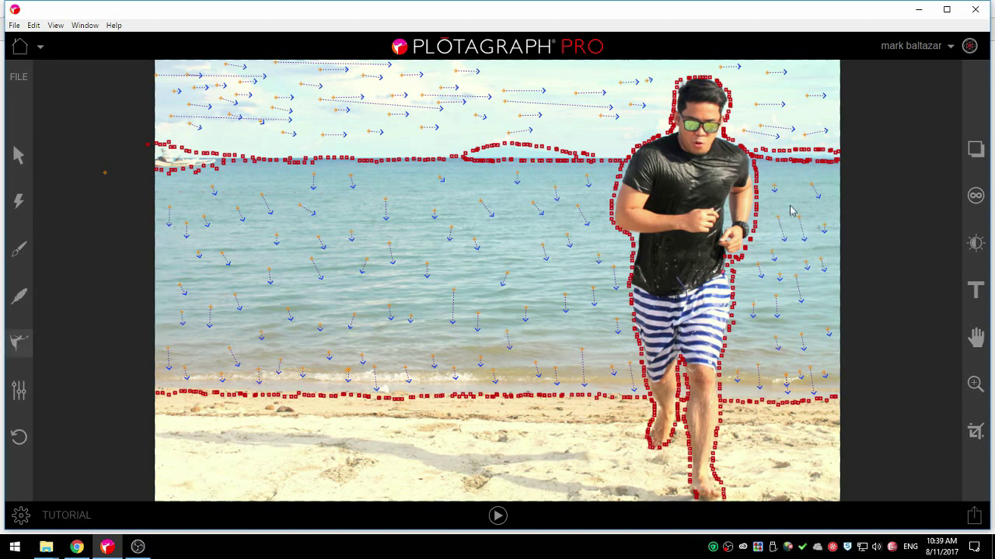
left_click_drag(490, 264, 494, 277)
left_click_drag(433, 283, 435, 303)
mouse_move(350, 296)
left_mouse_down()
mouse_move(352, 306)
mouse_move(307, 305)
left_mouse_up()
left_click_drag(228, 329, 234, 340)
left_click_drag(246, 247, 252, 258)
- Add more short downward arrows in the upper and central water
left_click_drag(378, 178, 379, 188)
left_click_drag(405, 186, 407, 195)
left_click_drag(472, 176, 473, 186)
left_click_drag(337, 198, 339, 209)
left_click_drag(406, 227, 408, 235)
left_click_drag(409, 314, 410, 323)
- Fill the sea's left edge with downward arrows and add one more rightward sky arrow
left_click_drag(158, 192, 159, 212)
left_click_drag(172, 186, 173, 194)
left_click_drag(184, 186, 184, 194)
left_click_drag(163, 260, 163, 268)
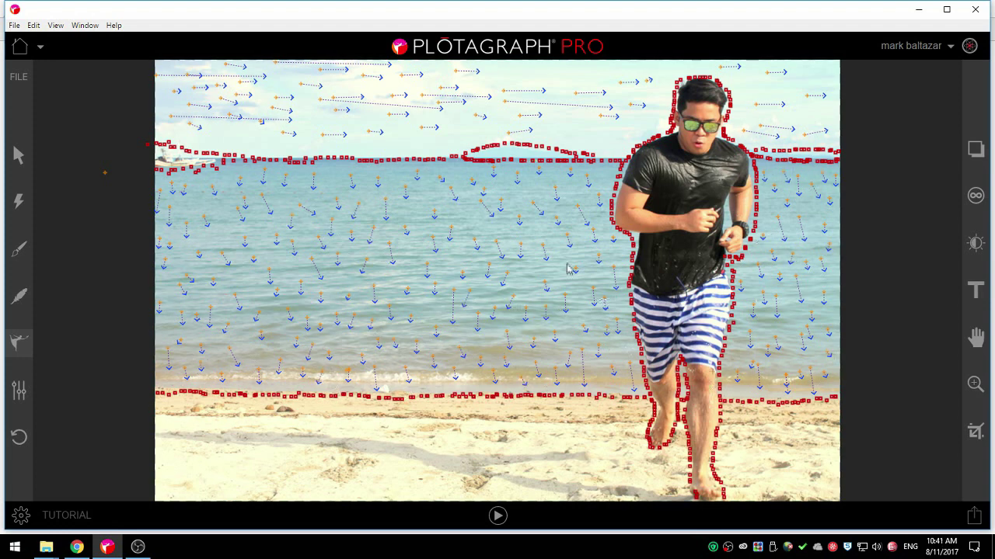
left_click_drag(241, 103, 309, 109)
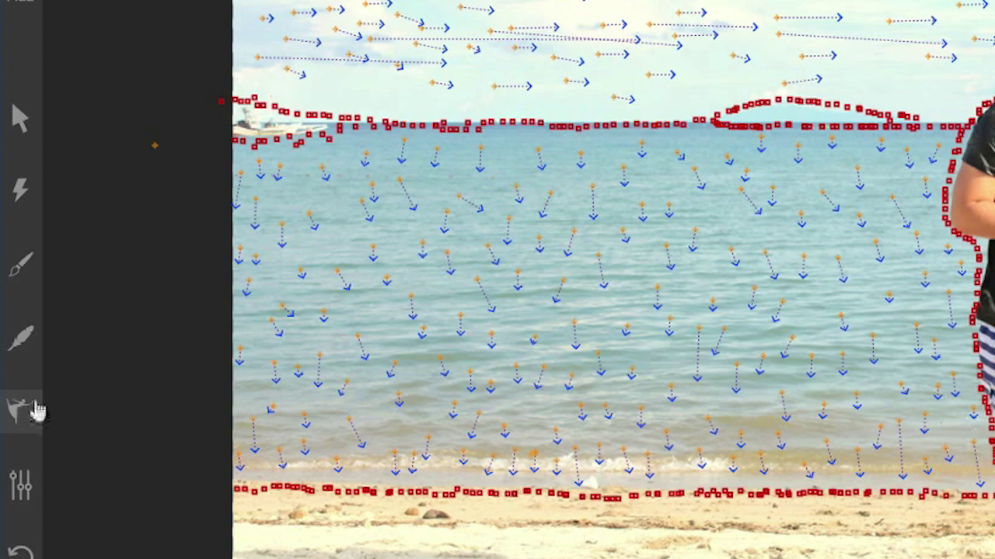
left_click(18, 342)
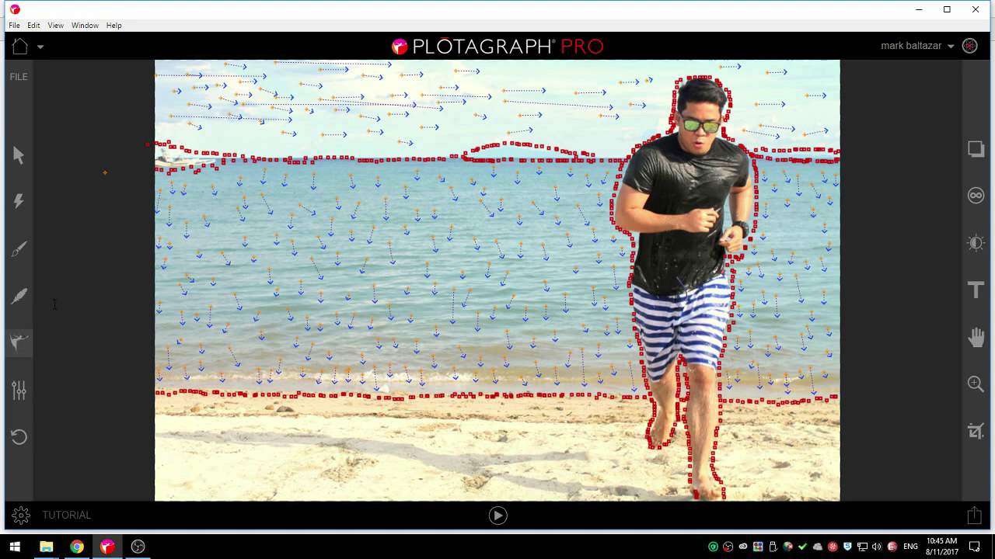
- Pin a stabilizer point in the water on the right side
left_click(22, 342)
left_click(81, 247)
left_click(16, 345)
left_click(66, 247)
left_click(808, 235)
- Set the animation loop to 5 seconds (slower) and preview the playback
left_click(19, 390)
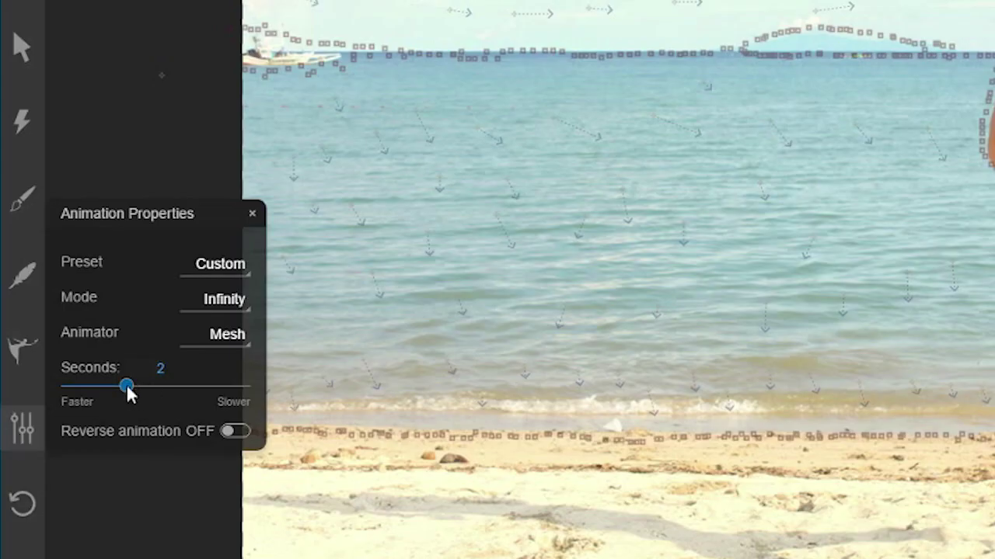
left_click_drag(206, 388, 245, 386)
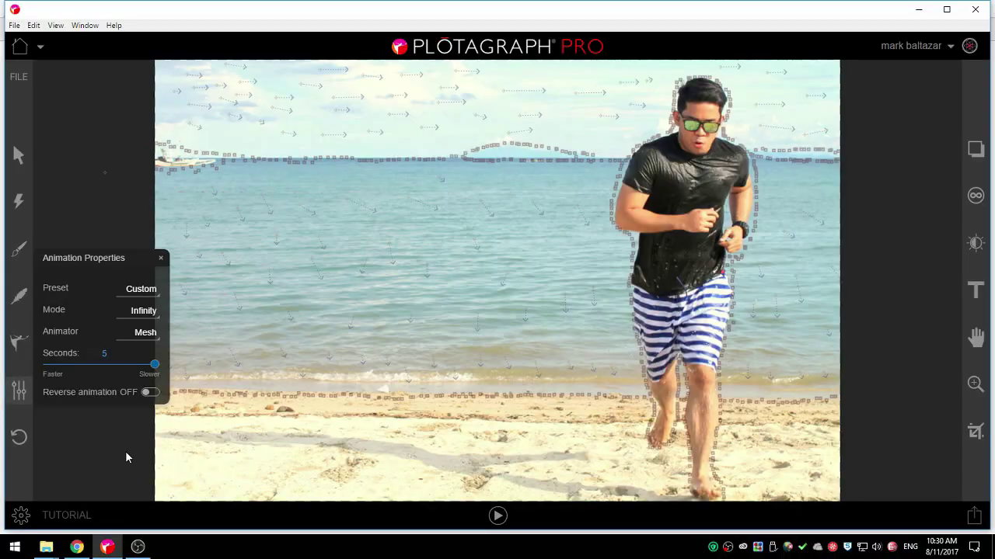
left_click(126, 458)
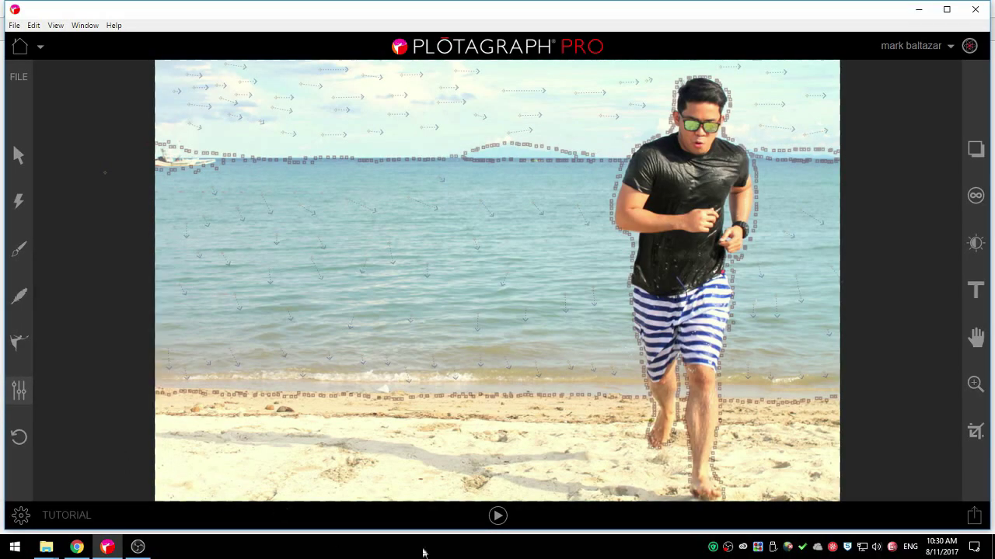
left_click(498, 517)
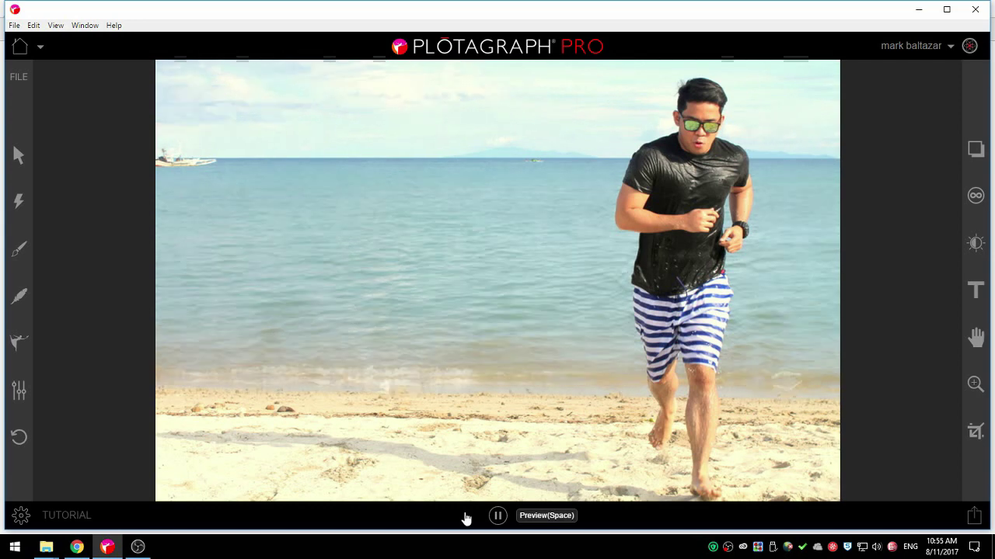
left_click(466, 516)
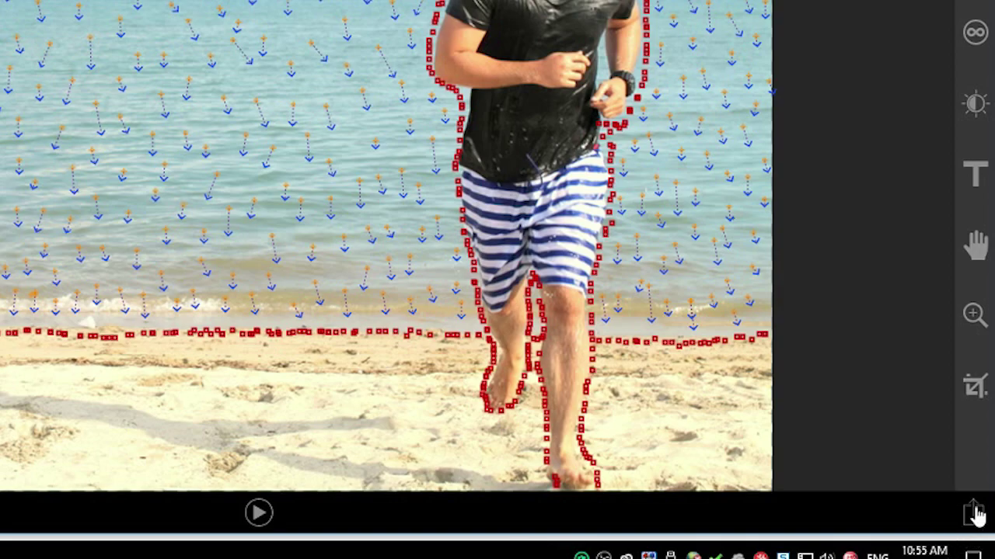
left_click(950, 519)
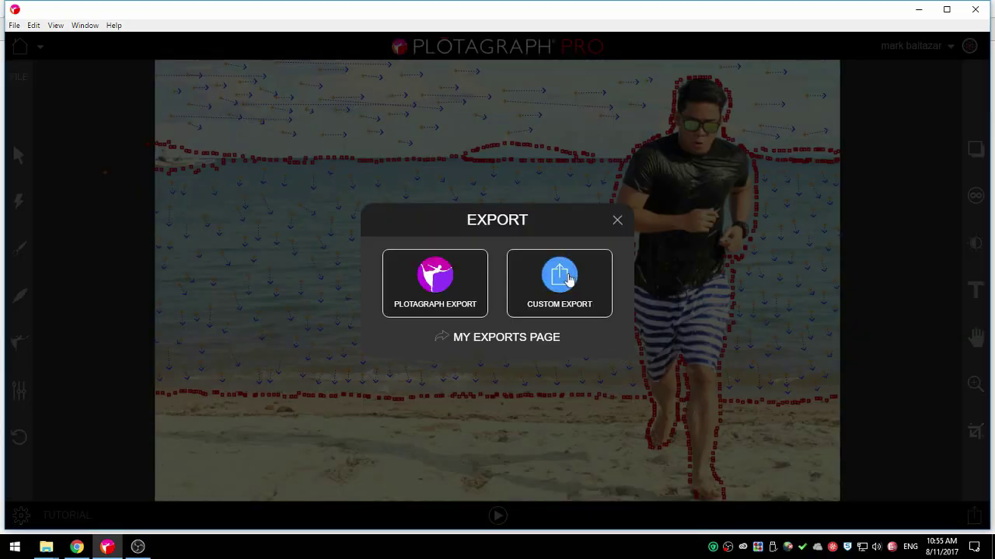
- Custom-export the animation as a 1920px-wide MP4 at 25 fps, H264, High quality
left_click(568, 279)
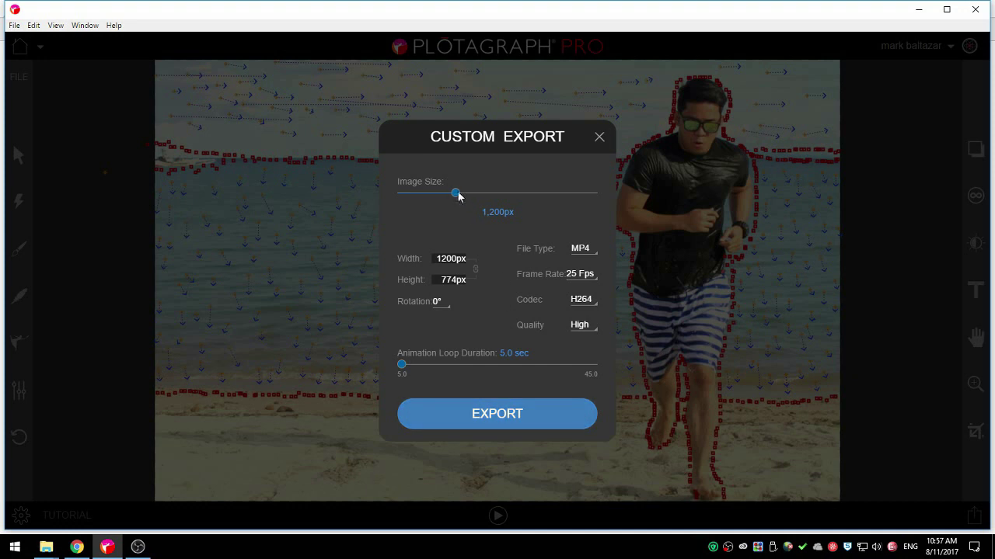
left_click_drag(460, 195, 497, 202)
left_click_drag(446, 259, 455, 259)
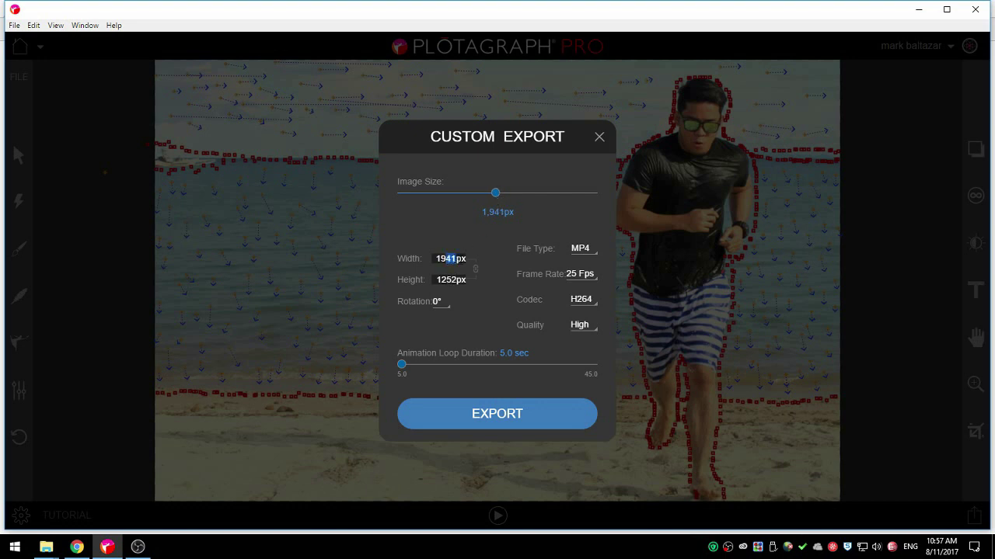
type("0")
key("Return")
left_click(498, 415)
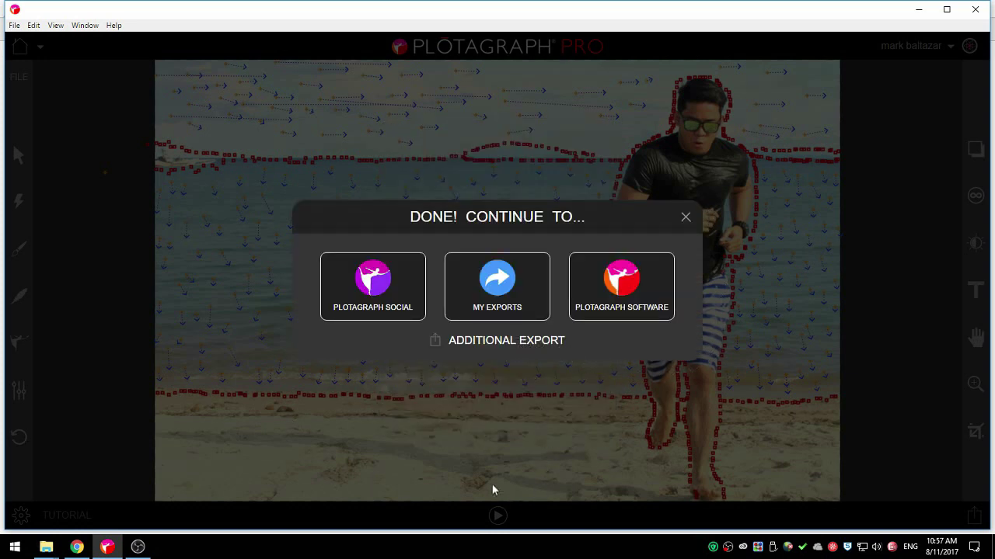
left_click(521, 303)
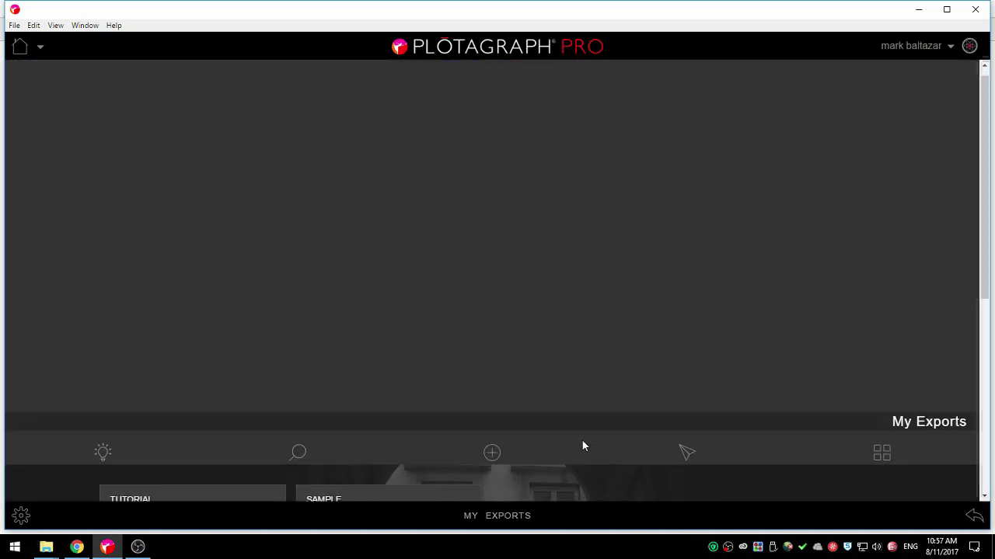
- Scroll the My Exports list showing the Tutorial and Sample entries
scroll(581, 439, "down", 5)
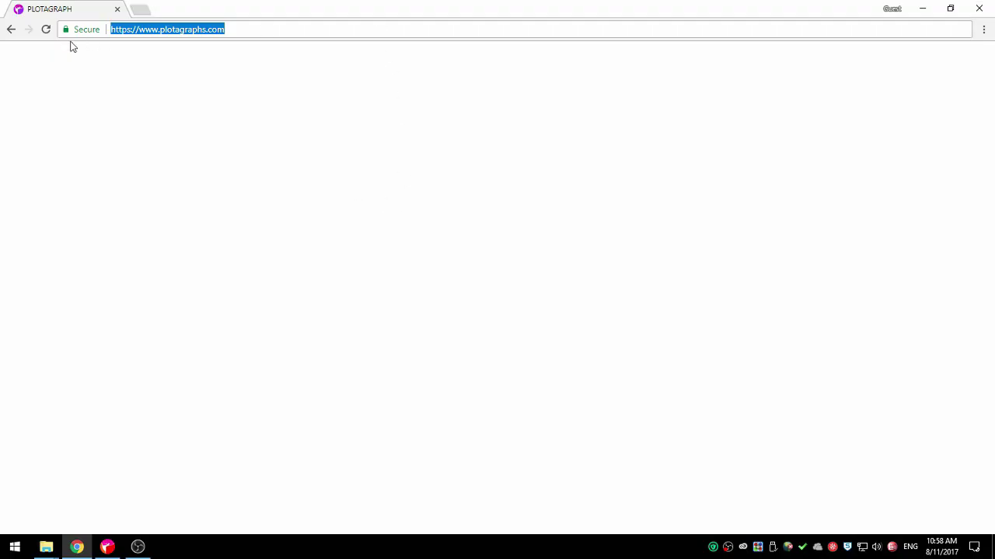
- Load plotagraphs.com and sign in with the account e-mail and password
left_click(46, 29)
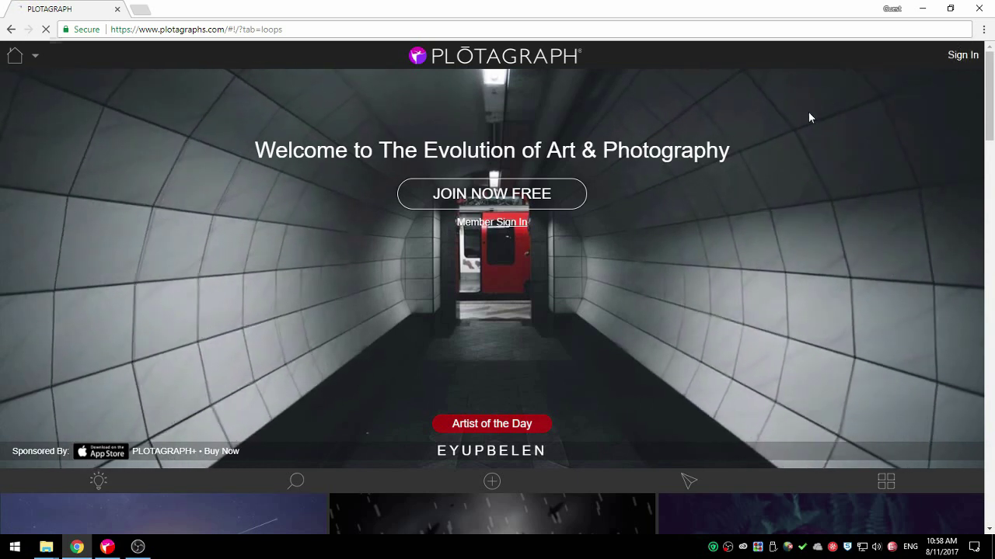
key("Tab")
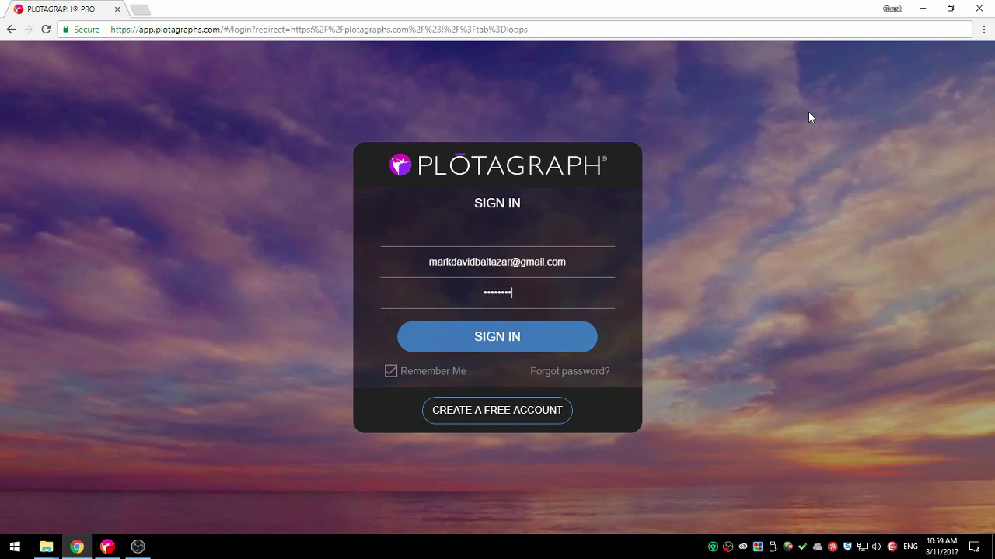
key("Return")
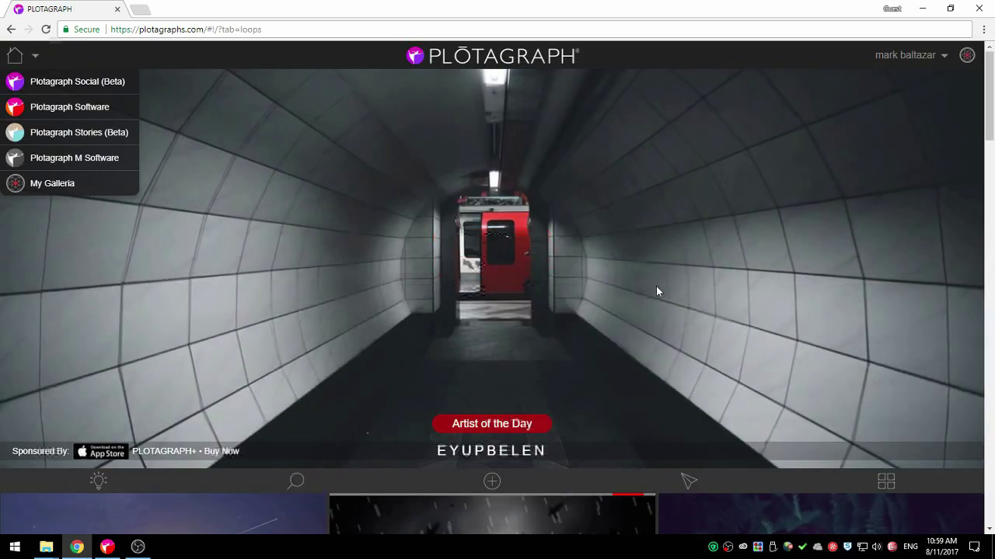
- Download the 1920px TUTORIAL MP4 from the My Exports page
left_click(107, 107)
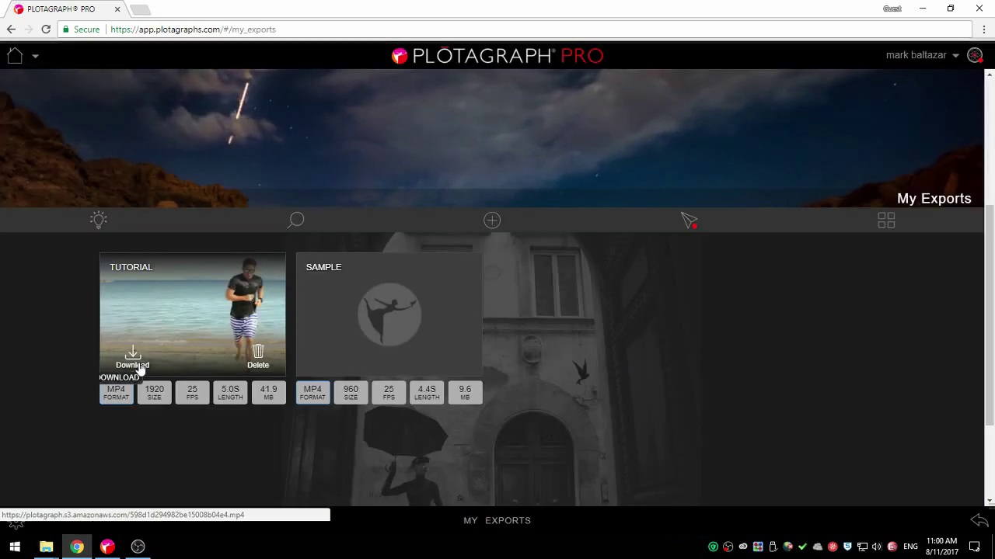
left_click(140, 367)
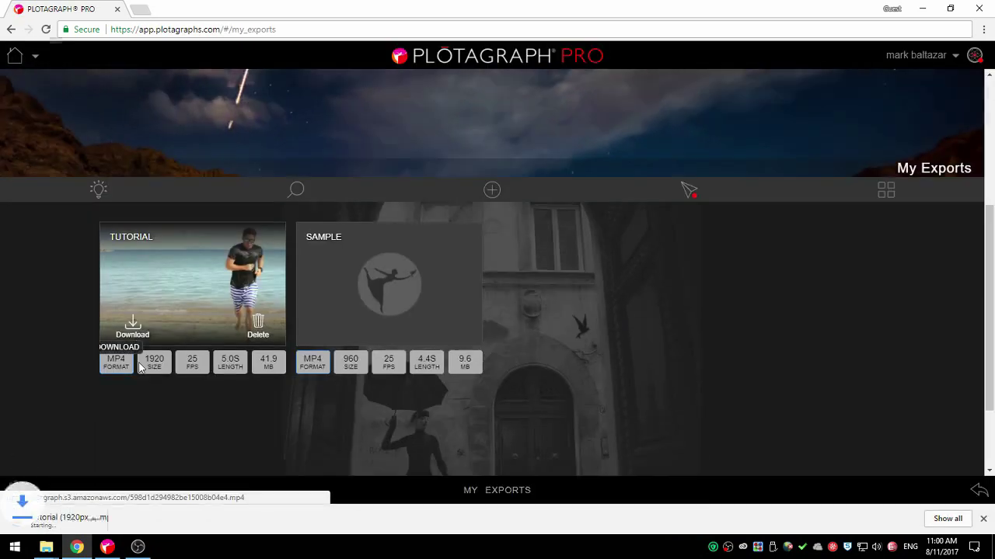